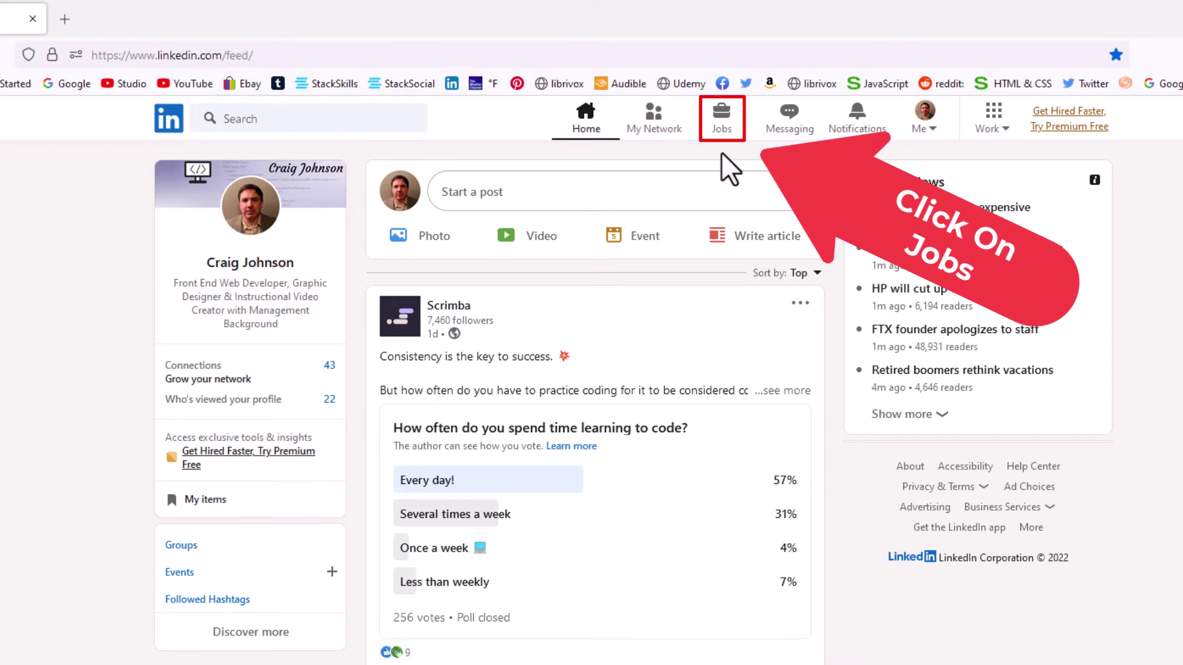
# Begin a Jobs search for 'Teachers' and reach the location field.
pyautogui.click(723, 133)
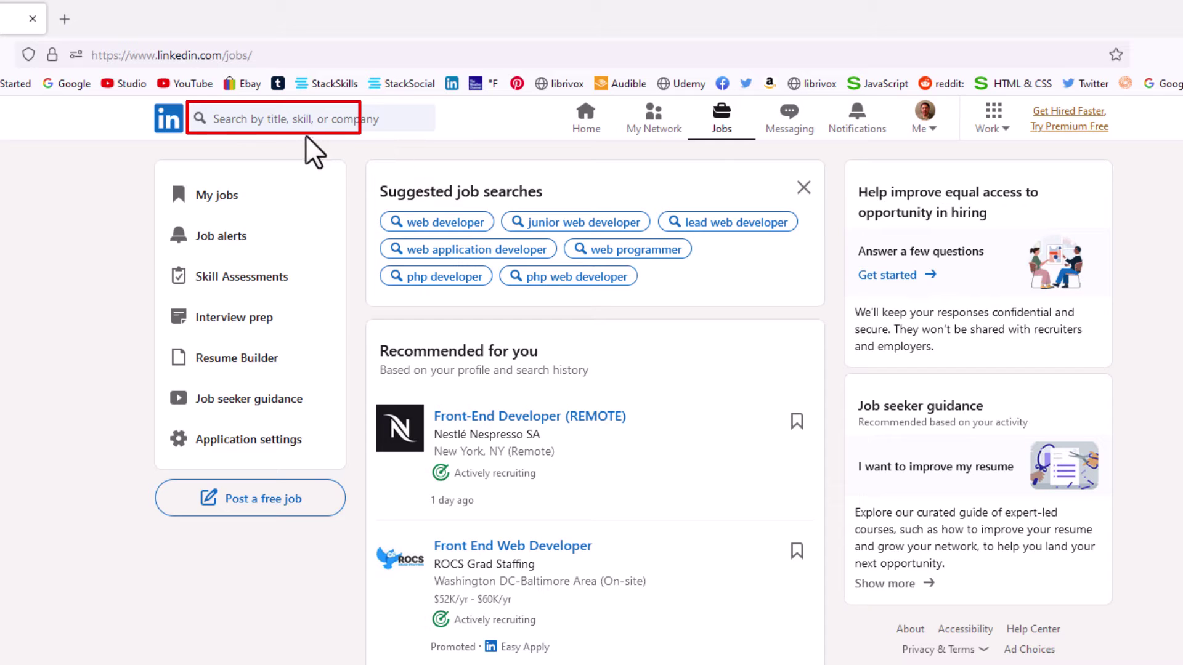
pyautogui.click(268, 118)
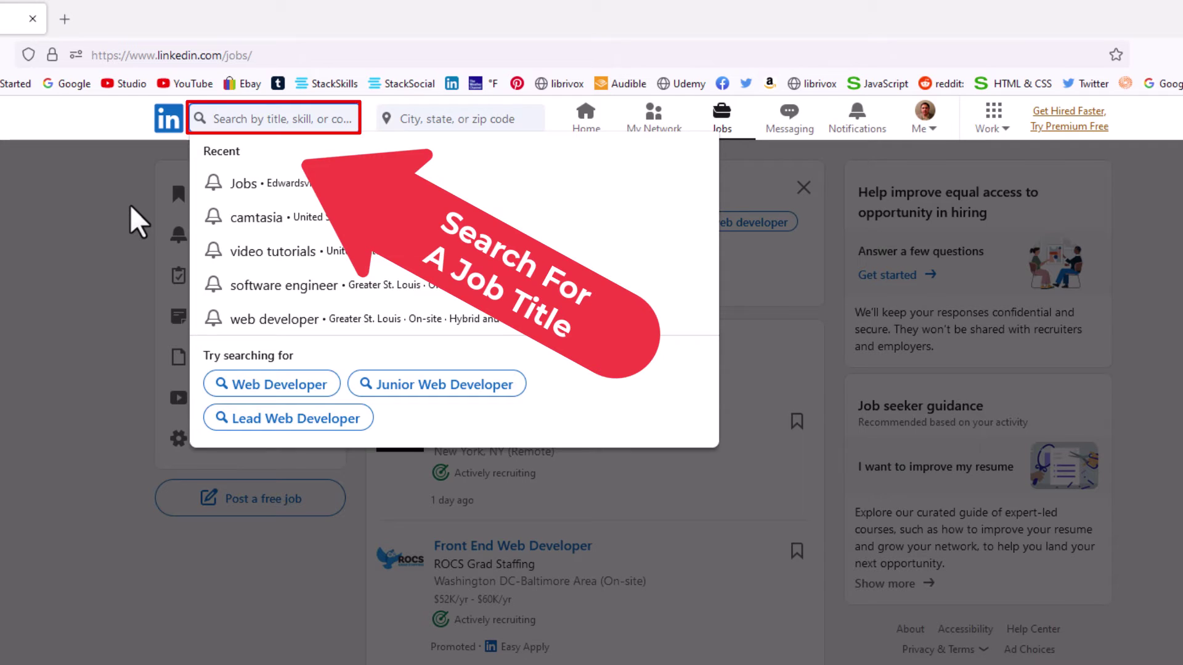
pyautogui.write('Teachers')
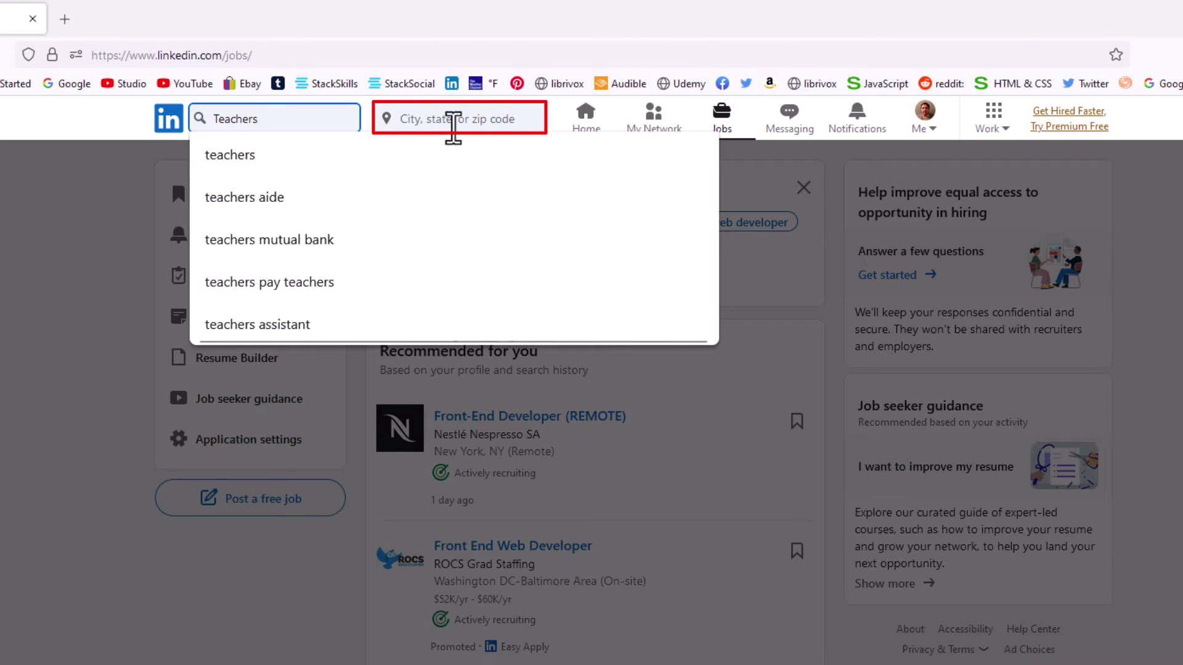
pyautogui.click(526, 121)
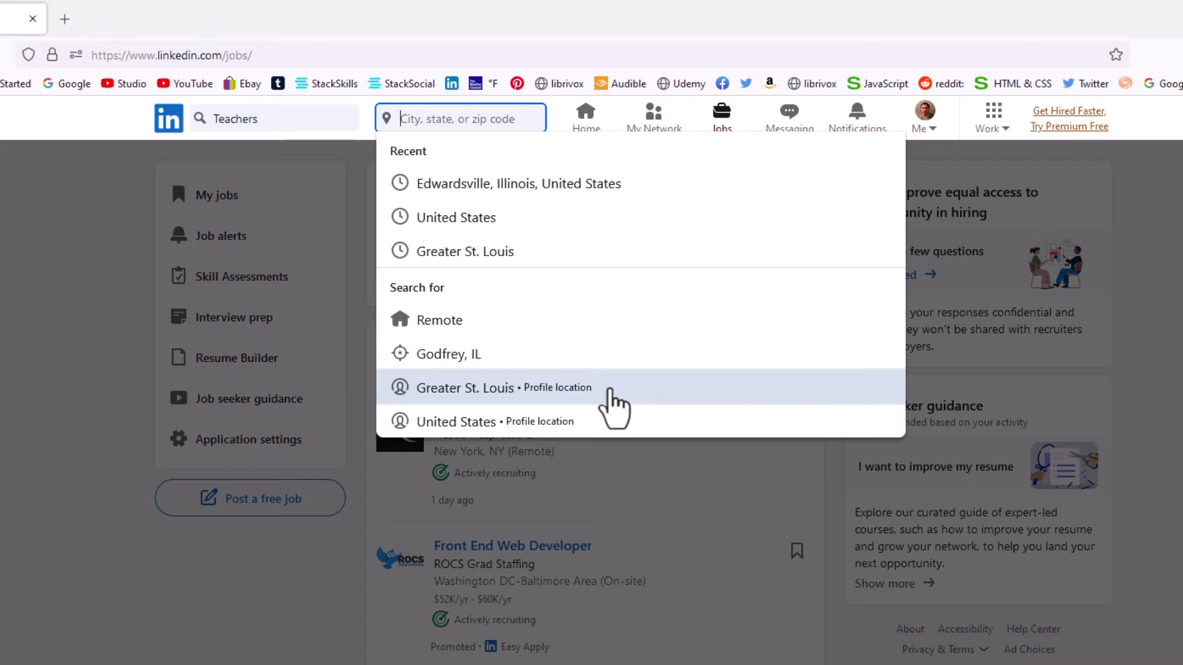
# Search Teachers jobs in Greater St. Louis and switch on the job alert.
pyautogui.click(544, 388)
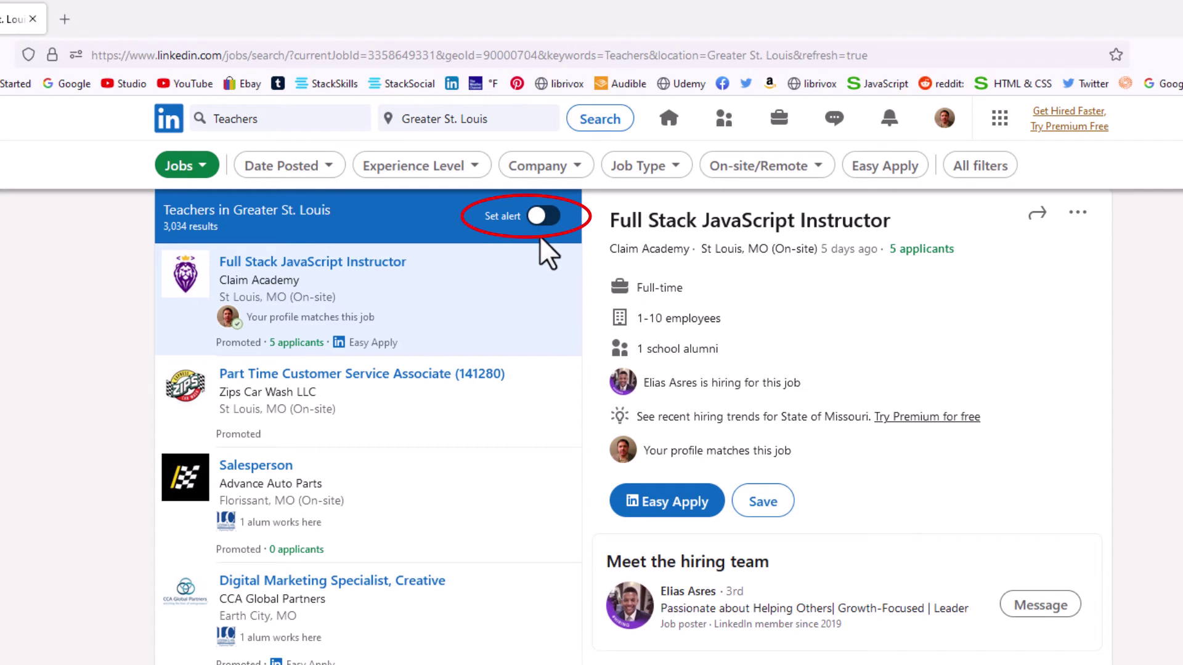
pyautogui.click(545, 217)
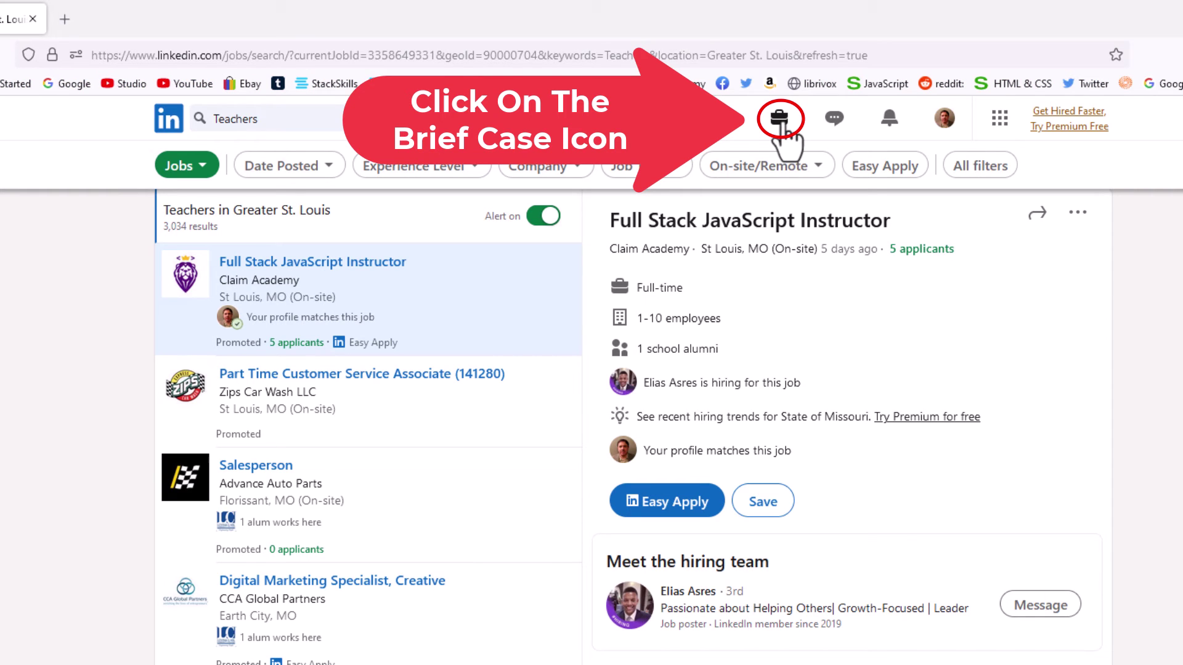
# Return to Jobs home and view the saved Job alerts list.
pyautogui.click(778, 119)
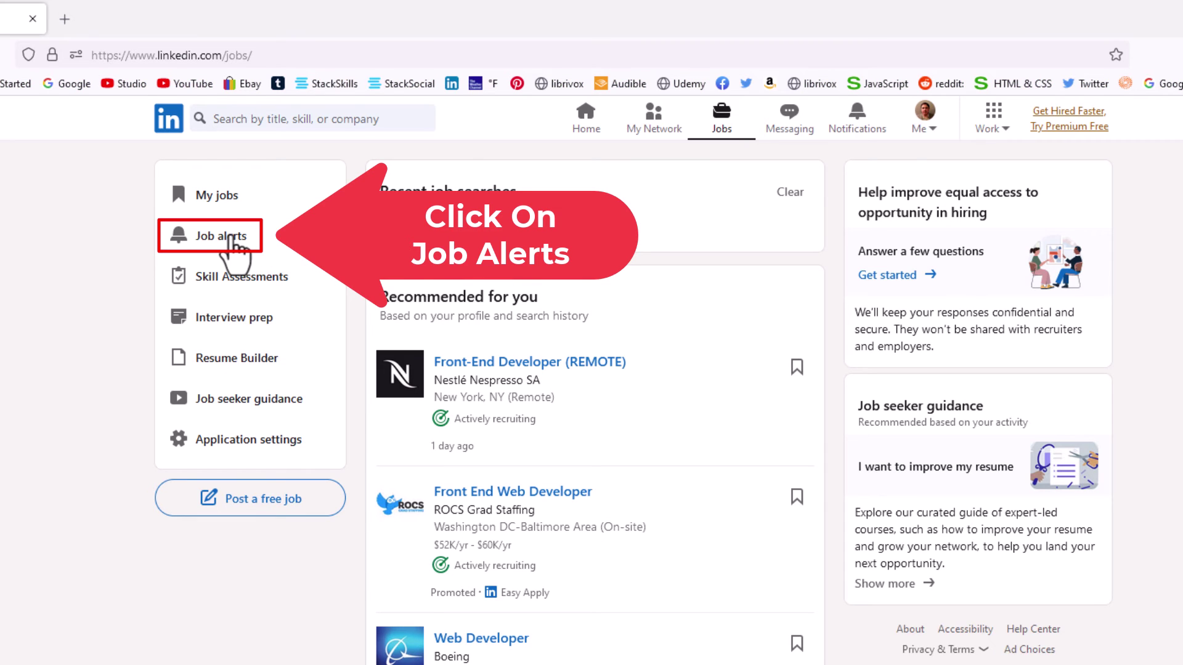
pyautogui.click(231, 239)
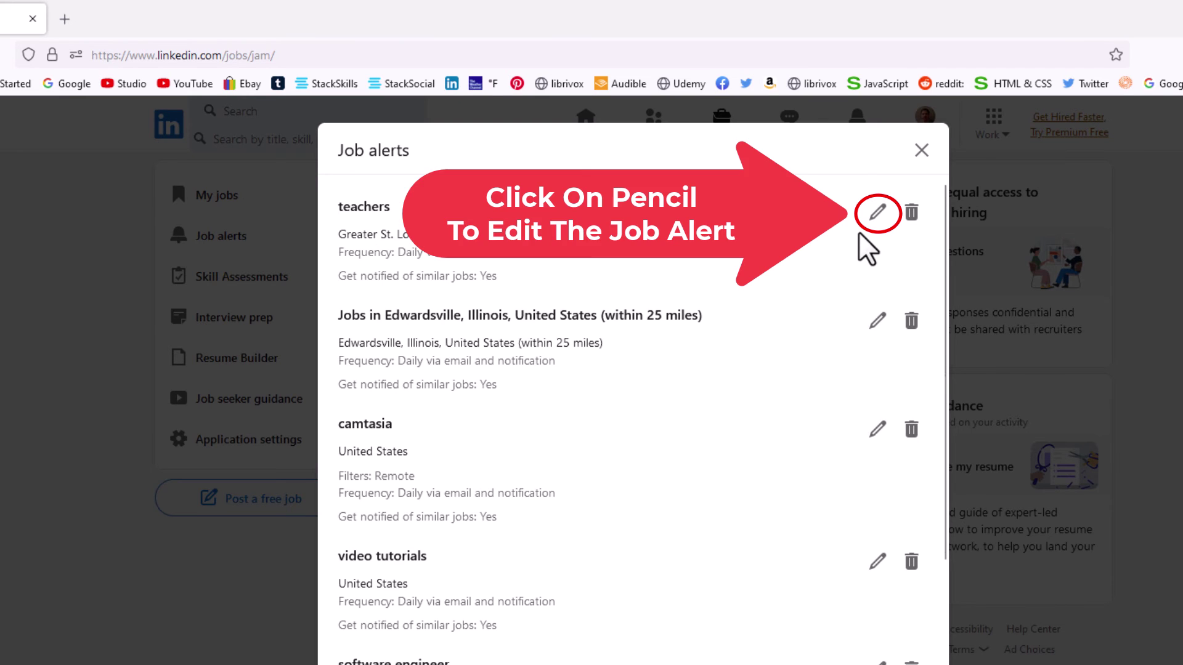
# View the teachers alert's settings, leave them unchanged, and go back to the alerts list.
pyautogui.click(875, 215)
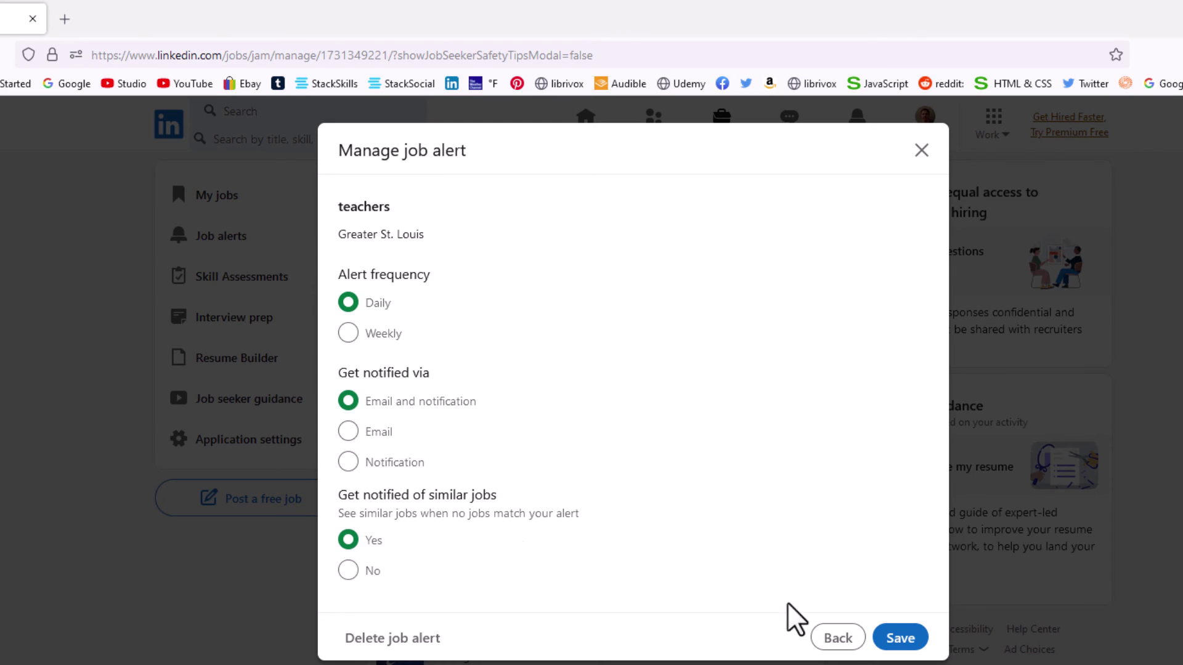
pyautogui.click(827, 647)
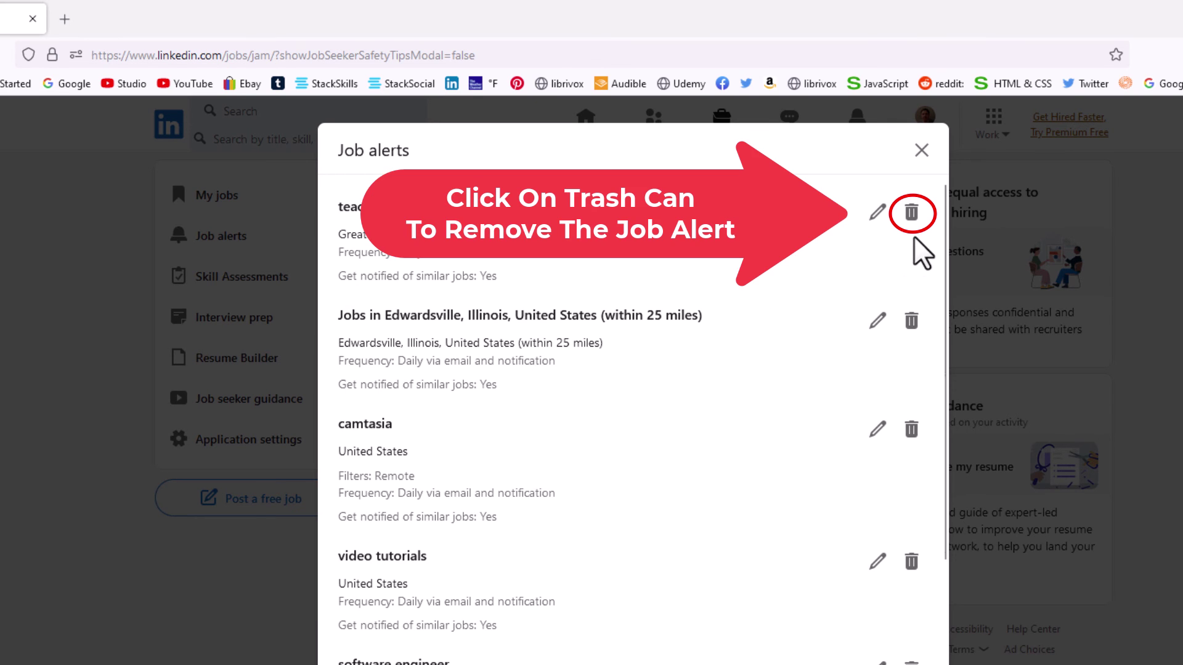
# Delete the Teachers, Greater St. Louis alert and confirm its removal.
pyautogui.click(911, 213)
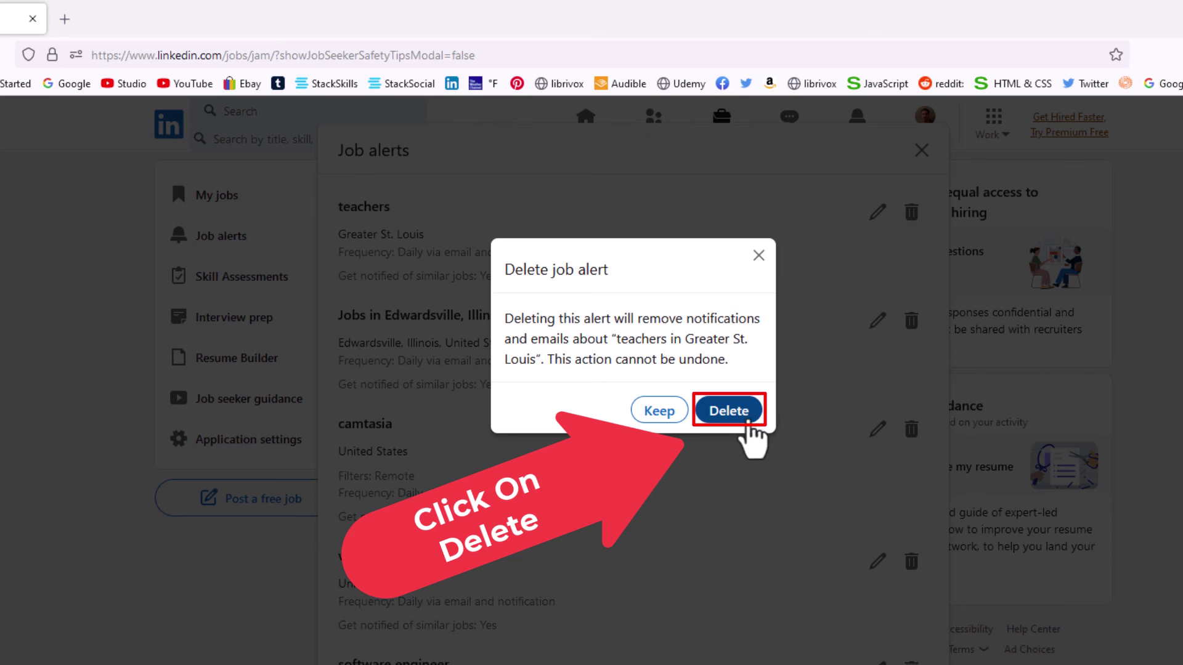
pyautogui.click(730, 416)
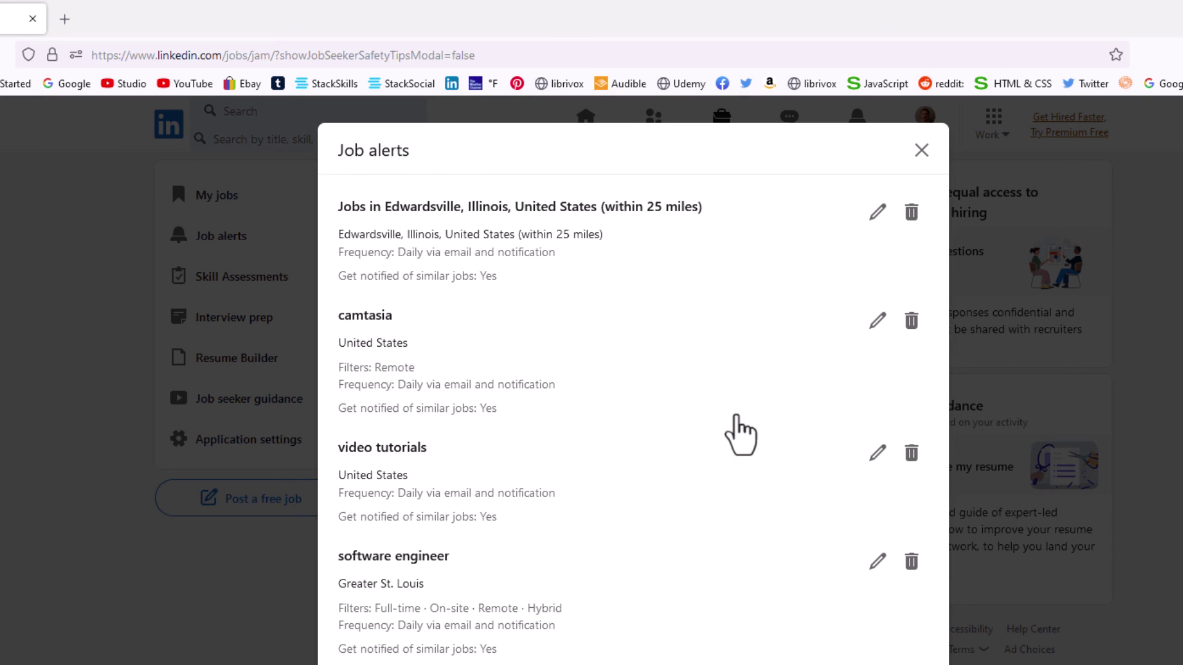